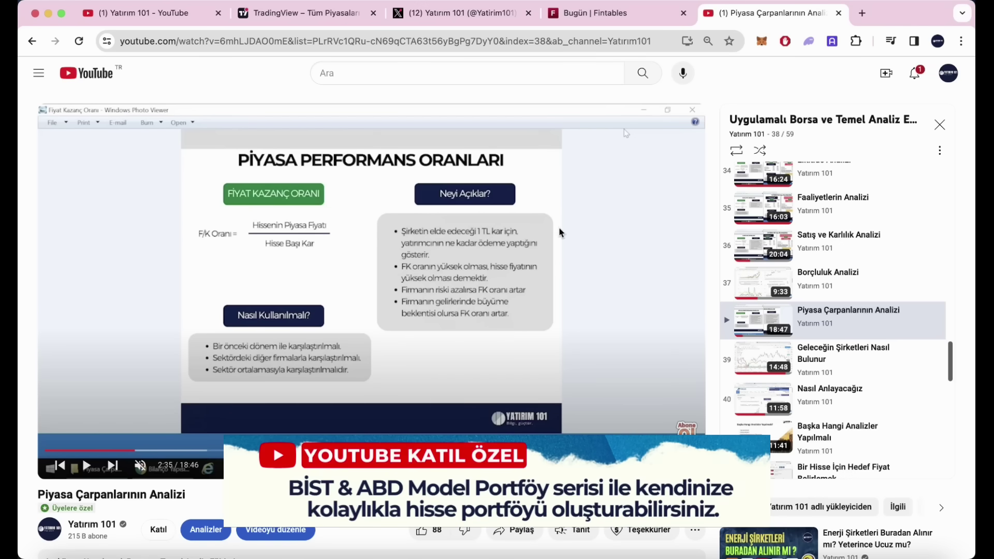
- Switch to the stockScreener workbook in Excel and view the filter options of the Cari F/K column
{"action": "key", "text": "ctrl+Up"}
{"action": "left_click", "coordinate": [394, 177]}
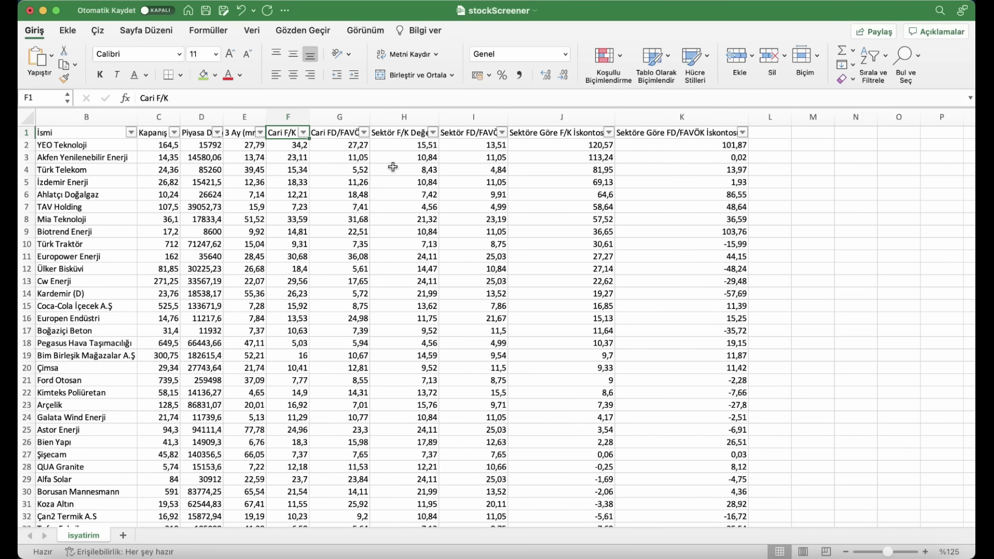
{"action": "left_click", "coordinate": [353, 157]}
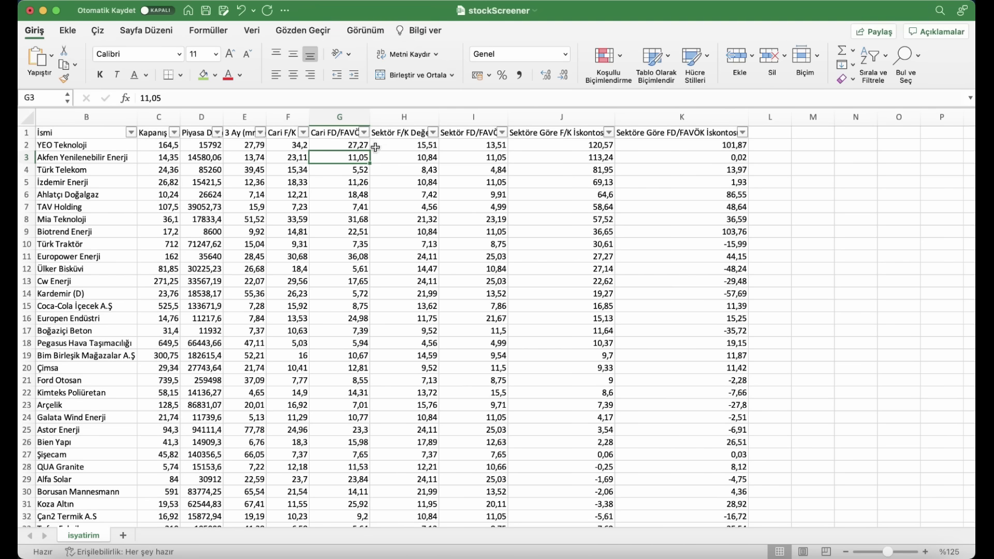
{"action": "left_click", "coordinate": [304, 134]}
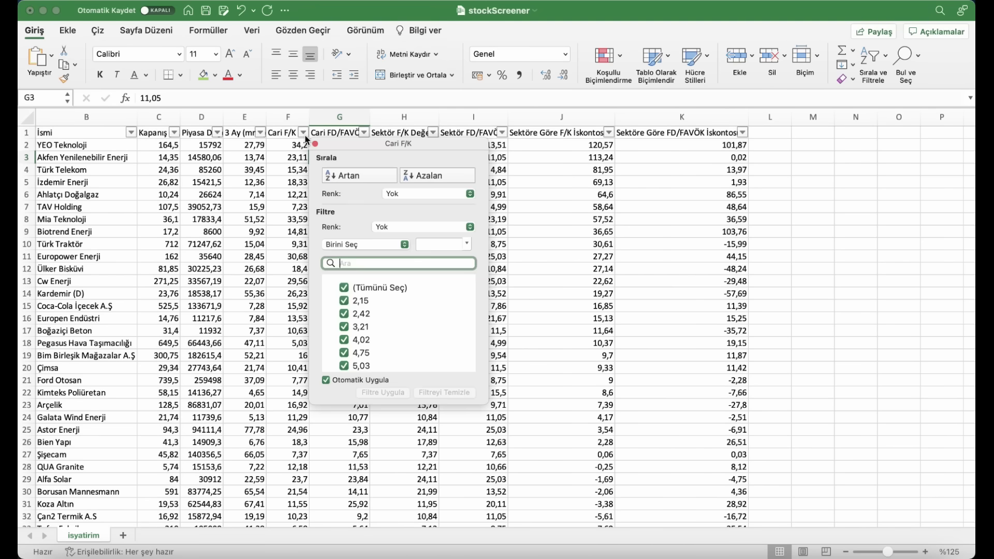
{"action": "left_click", "coordinate": [638, 261]}
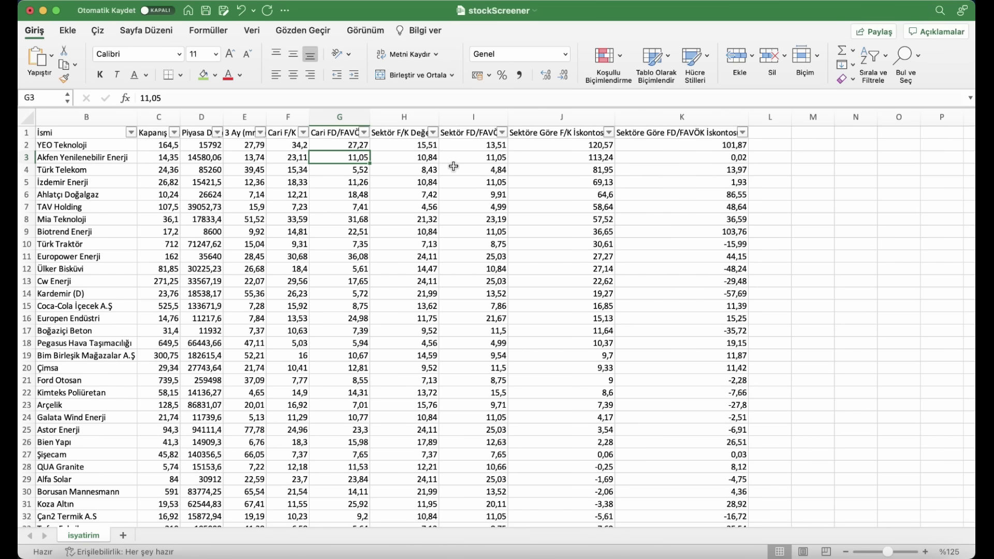
- Examine the first company's current F/K and sector F/K values alongside its Sektöre Göre F/K İskontosu value
{"action": "left_click", "coordinate": [320, 144]}
{"action": "left_click", "coordinate": [541, 148]}
{"action": "left_click", "coordinate": [610, 132]}
{"action": "left_click", "coordinate": [543, 165]}
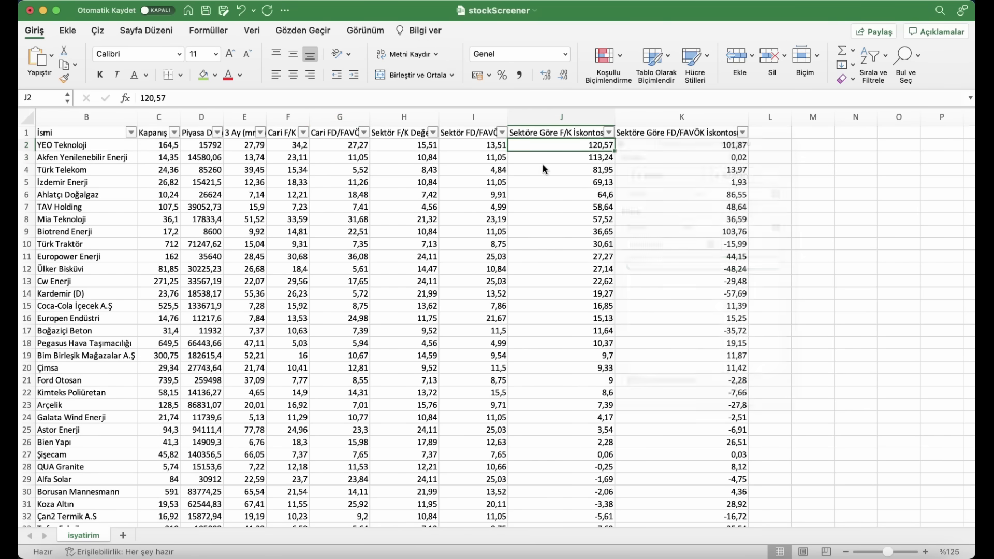
{"action": "left_click", "coordinate": [297, 145]}
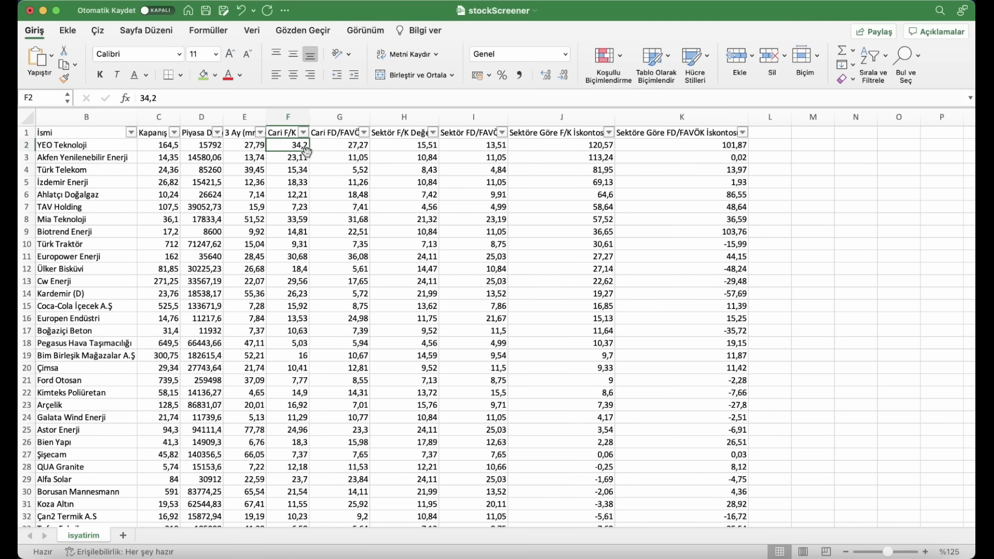
{"action": "left_click", "coordinate": [409, 147]}
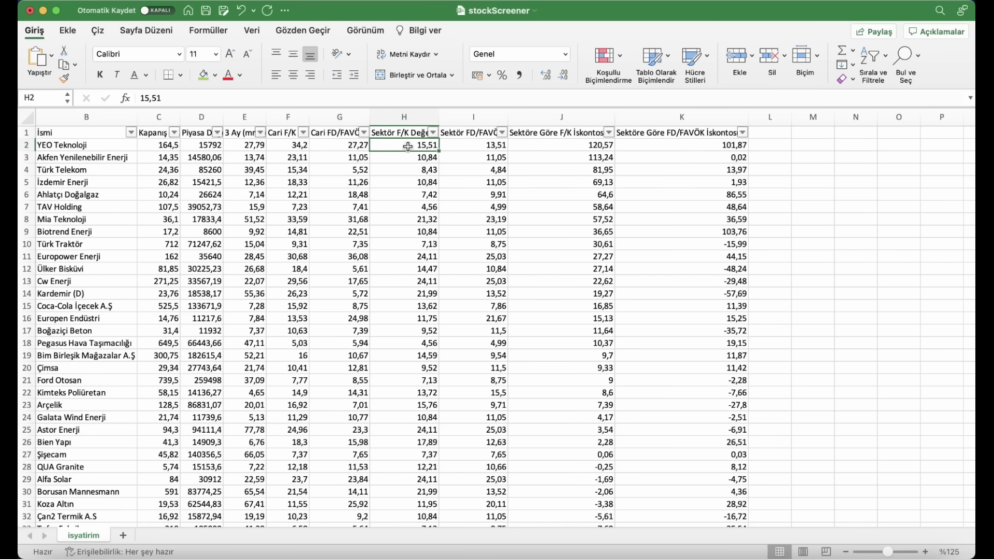
{"action": "left_click", "coordinate": [300, 147]}
{"action": "left_click", "coordinate": [403, 150]}
{"action": "left_click", "coordinate": [429, 168]}
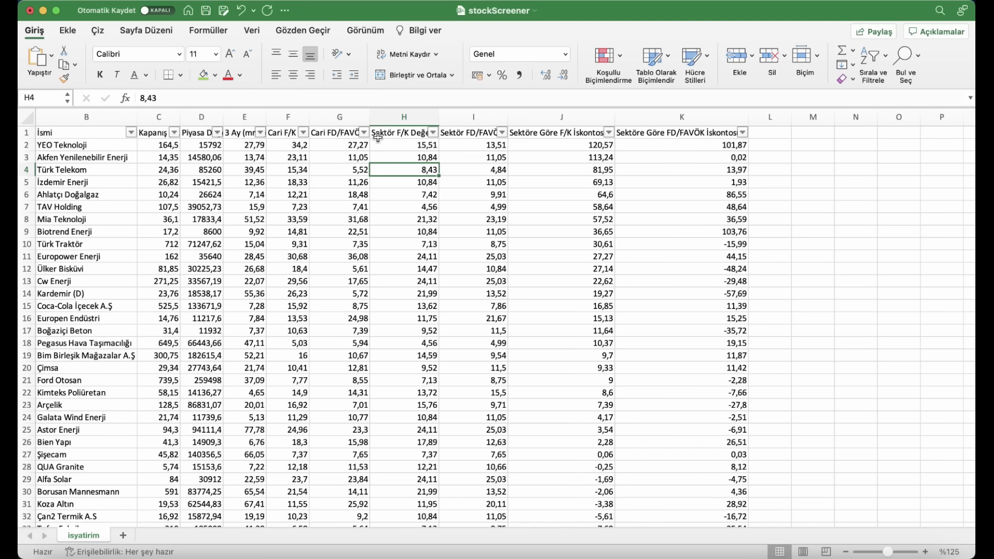
- Sort the table by the Sektöre Göre F/K İskontosu column in ascending order
{"action": "left_click", "coordinate": [609, 133]}
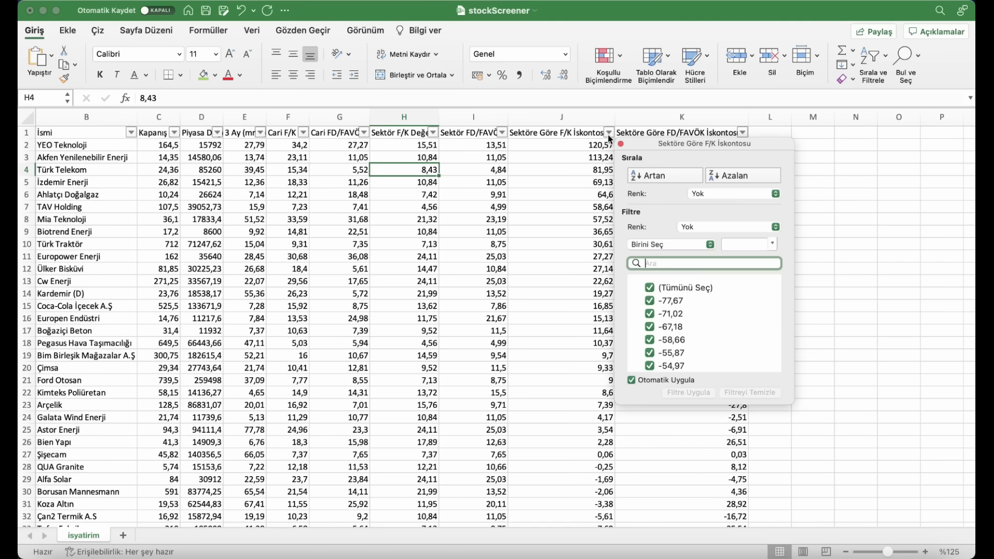
{"action": "left_click", "coordinate": [730, 174]}
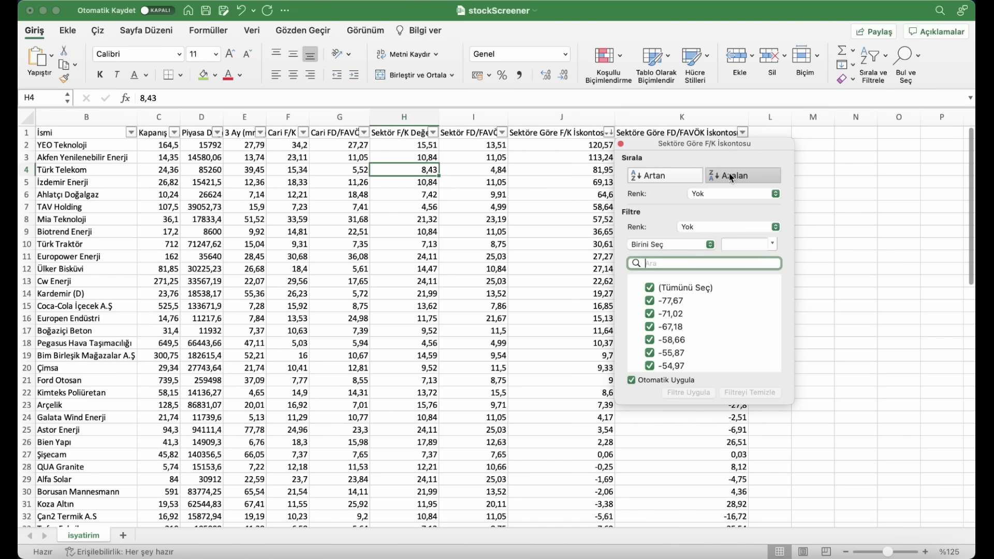
{"action": "left_click", "coordinate": [666, 175]}
{"action": "left_click", "coordinate": [592, 171]}
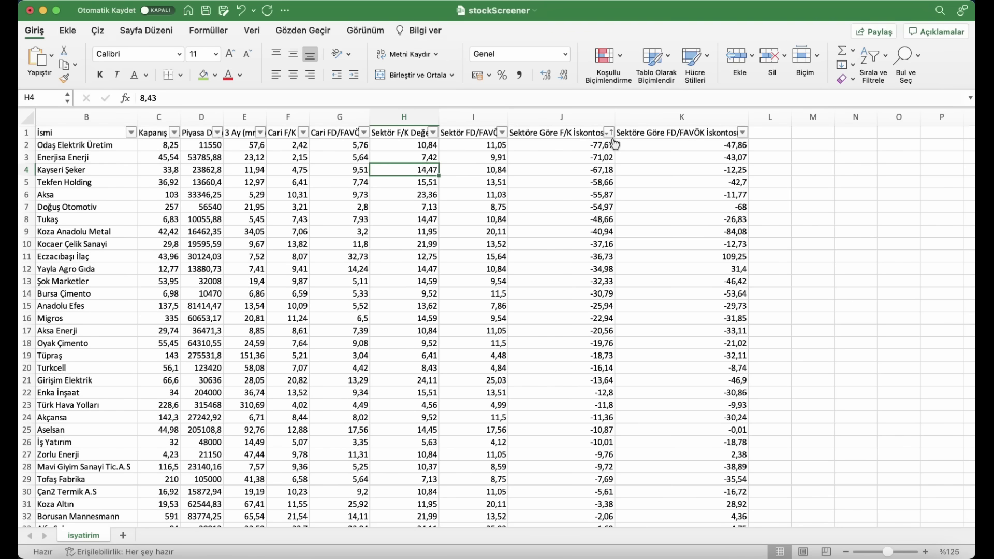
- Compare Odaş Elektrik Üretim's current F/K and FD/FAVÖK with the corresponding sector values in row 2
{"action": "left_click", "coordinate": [491, 157]}
{"action": "left_click", "coordinate": [294, 147]}
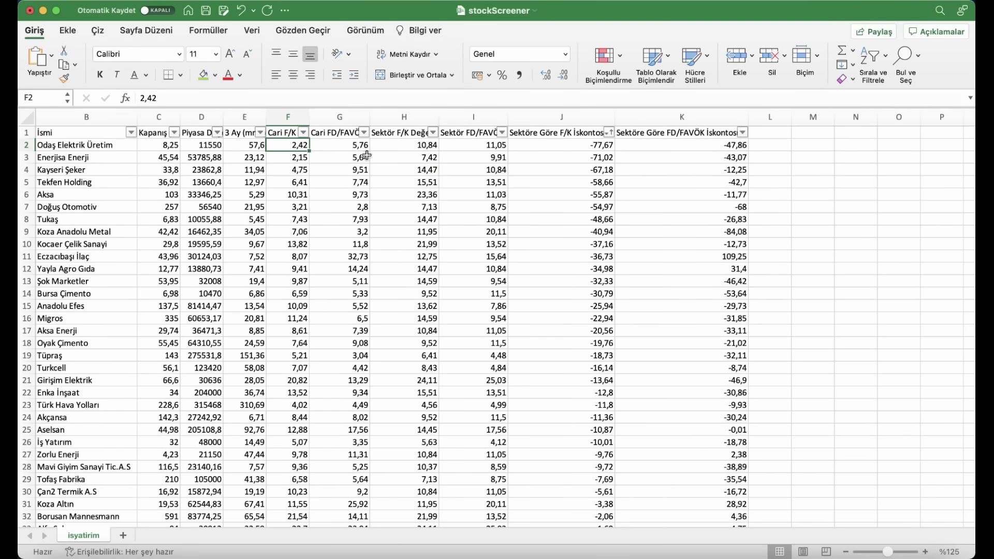
{"action": "left_click", "coordinate": [411, 150]}
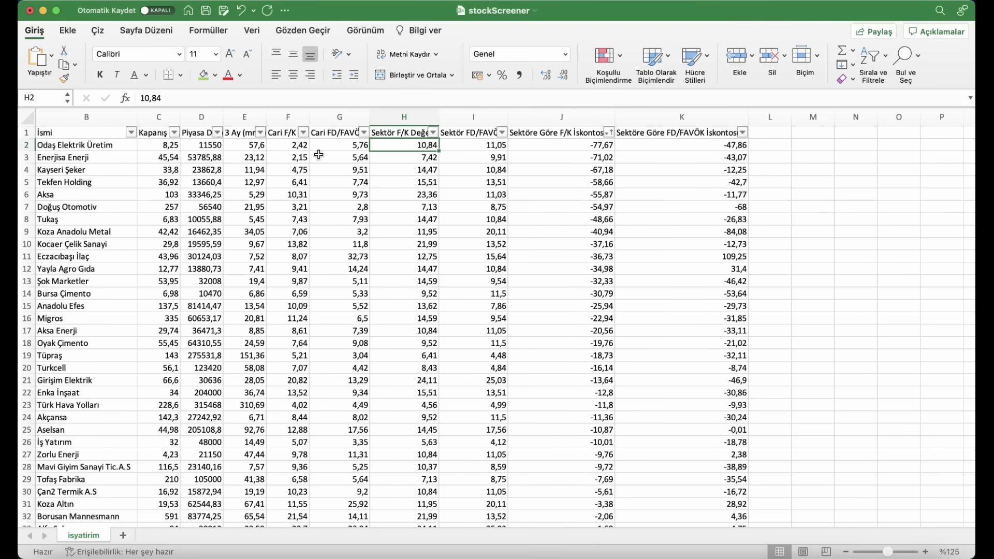
{"action": "left_click", "coordinate": [296, 148]}
{"action": "left_click", "coordinate": [346, 150]}
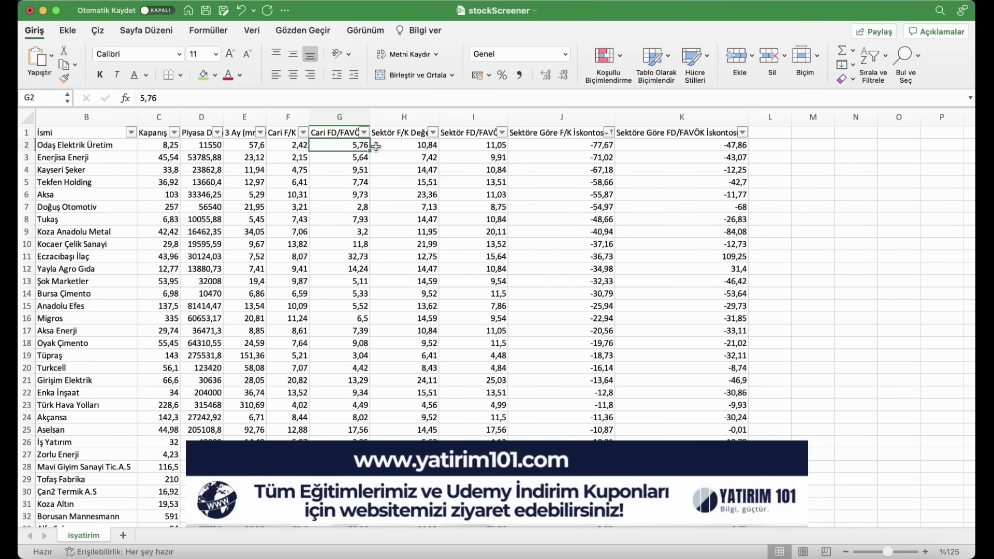
{"action": "left_click", "coordinate": [463, 145]}
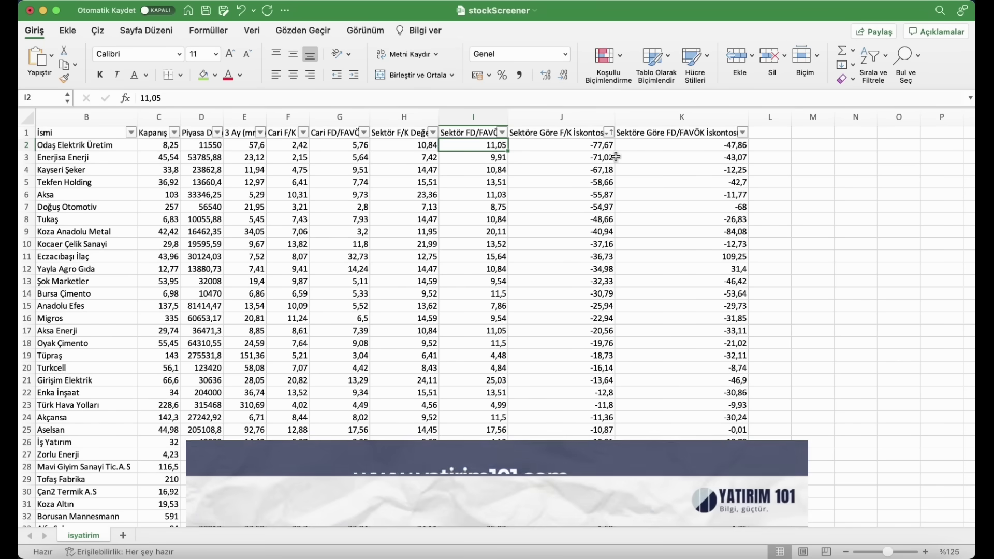
- Fill the 14 lowest Sektöre Göre F/K İskontosu values, cells J2 to J15, with light green
{"action": "left_click_drag", "start_coordinate": [593, 143], "coordinate": [582, 305]}
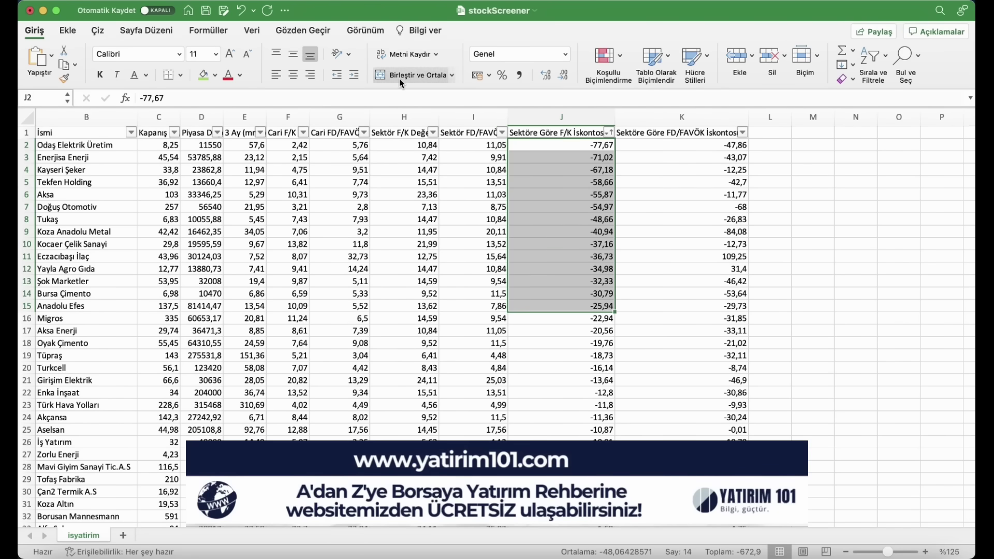
{"action": "left_click", "coordinate": [199, 77]}
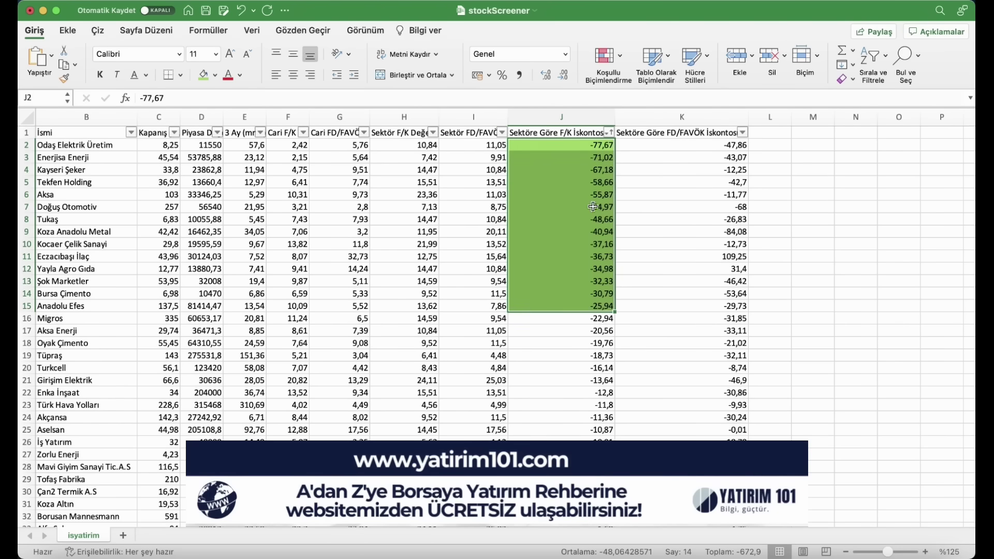
{"action": "left_click_drag", "start_coordinate": [567, 147], "coordinate": [575, 306]}
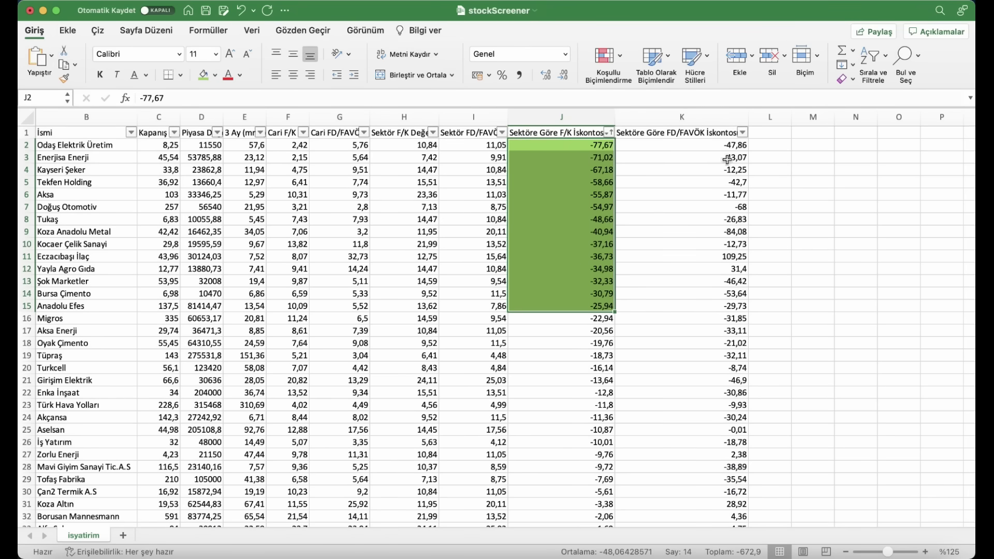
- Sort the table by the Sektöre Göre FD/FAVÖK İskontosu column in ascending order
{"action": "left_click", "coordinate": [743, 133]}
{"action": "left_click", "coordinate": [802, 174]}
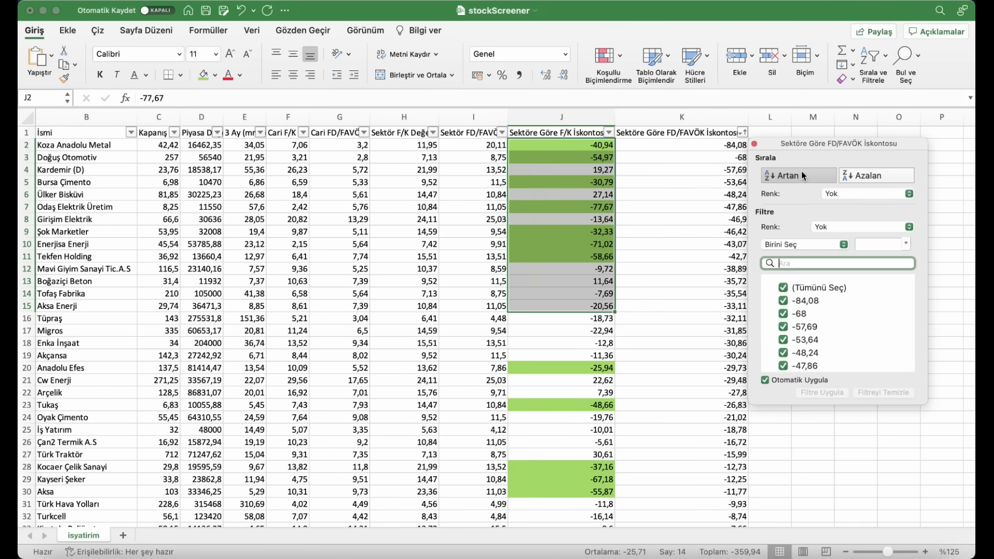
{"action": "left_click", "coordinate": [702, 149]}
- Fill the 14 lowest Sektöre Göre FD/FAVÖK İskontosu values, cells K2 to K15, with light green
{"action": "left_click_drag", "start_coordinate": [684, 148], "coordinate": [673, 307]}
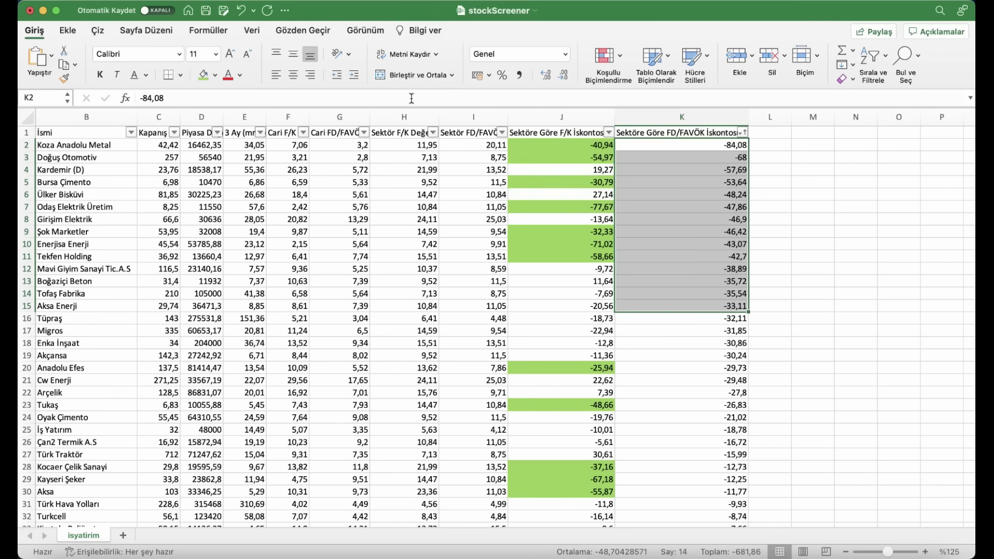
{"action": "left_click", "coordinate": [206, 76]}
{"action": "left_click", "coordinate": [474, 257]}
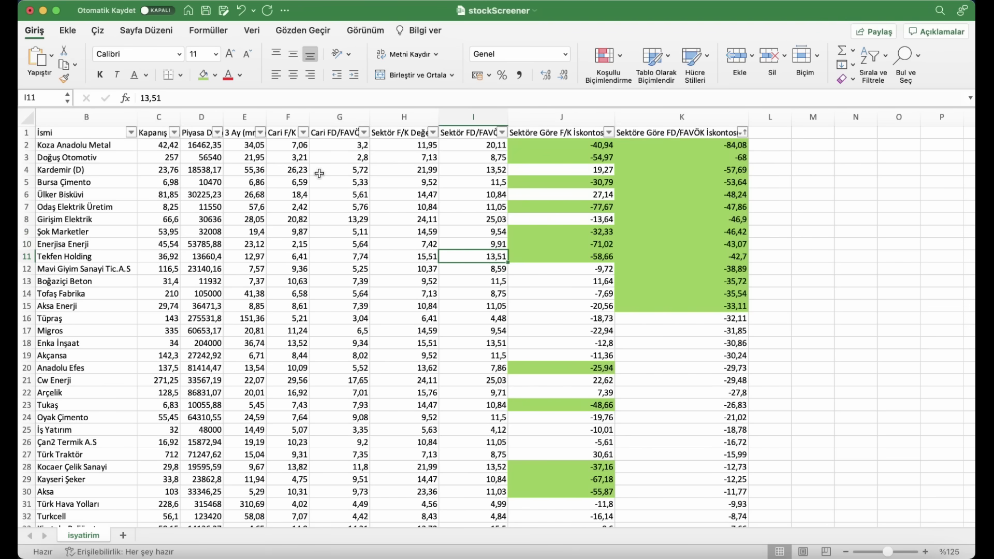
- Fill columns B to I of the Koza Anadolu Metal and Doğuş Otomotiv rows with light green
{"action": "left_click_drag", "start_coordinate": [103, 147], "coordinate": [474, 144]}
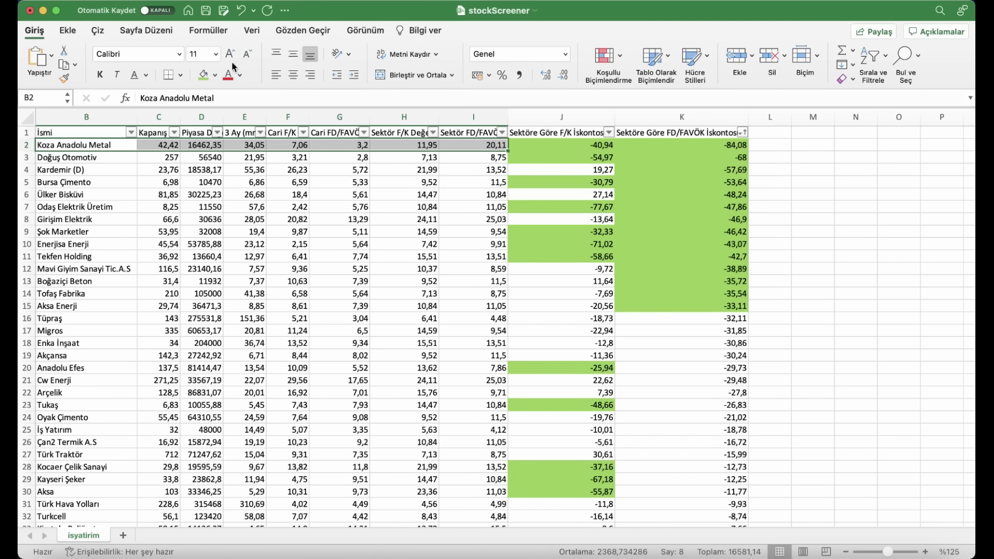
{"action": "left_click", "coordinate": [207, 74]}
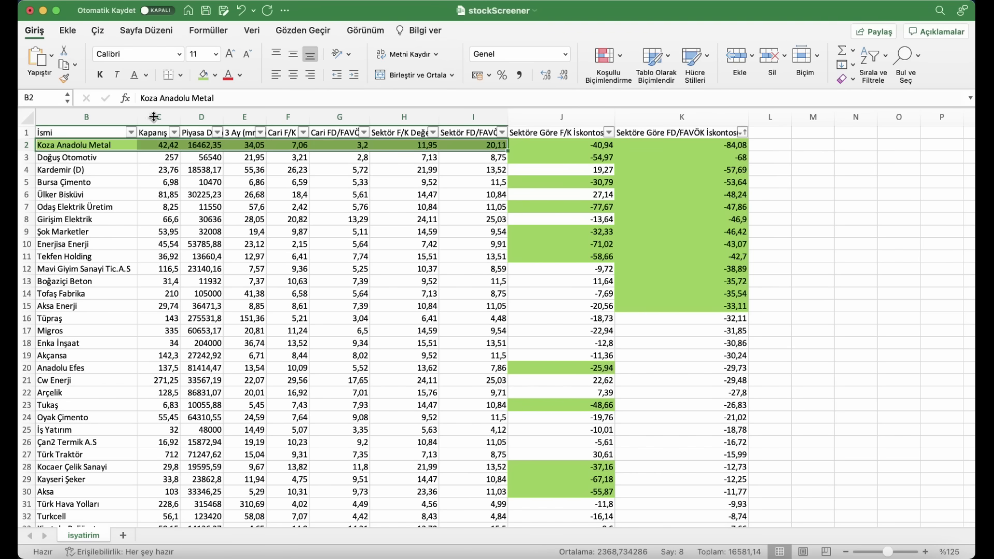
{"action": "left_click_drag", "start_coordinate": [67, 159], "coordinate": [463, 156]}
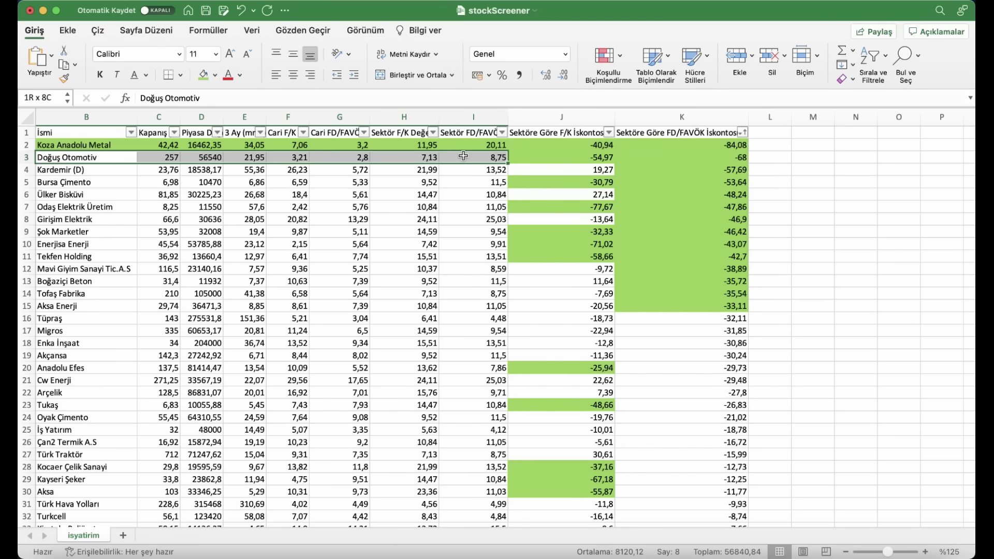
{"action": "left_click", "coordinate": [207, 75]}
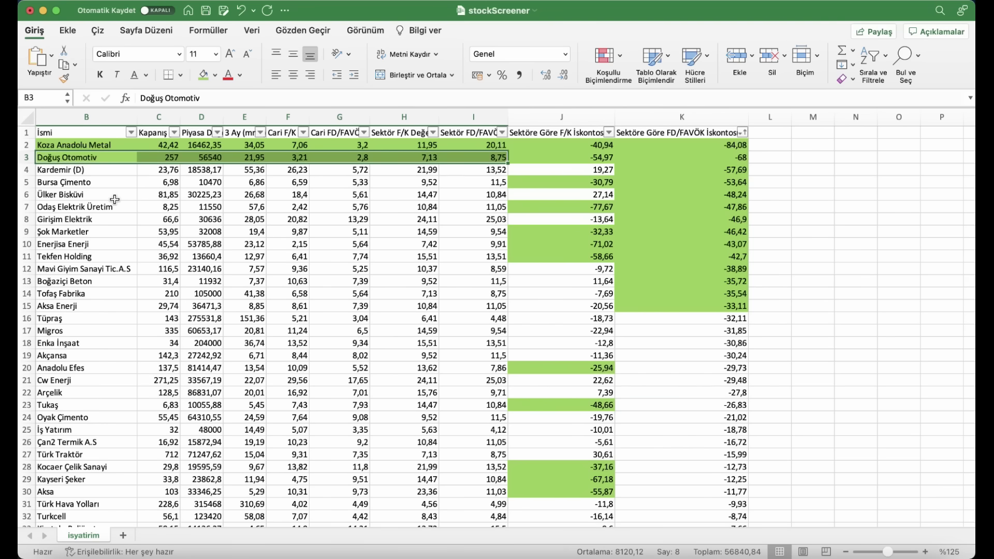
- Skip Kardemir (D) and fill columns B to I of the Bursa Çimento row with light green
{"action": "left_click", "coordinate": [97, 170]}
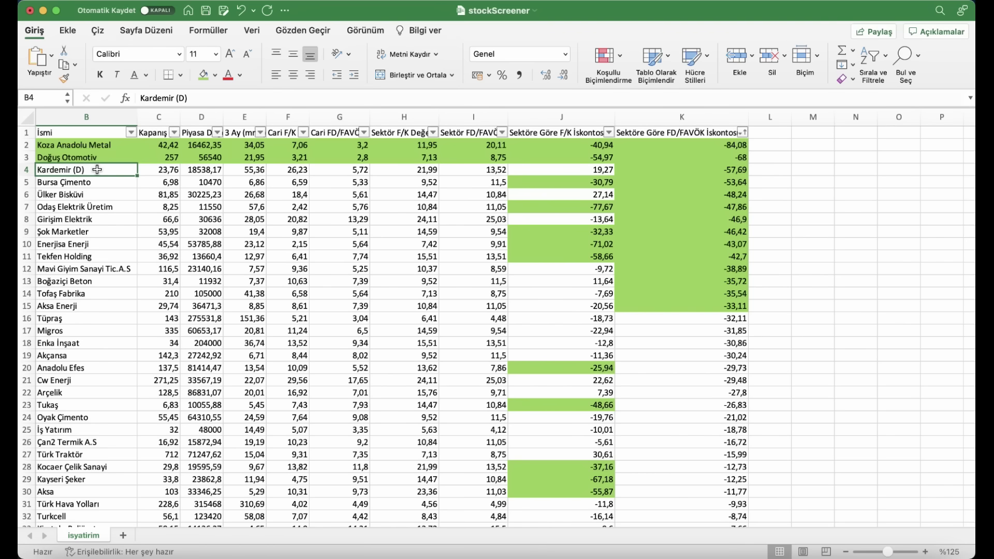
{"action": "left_click_drag", "start_coordinate": [97, 170], "coordinate": [166, 170]}
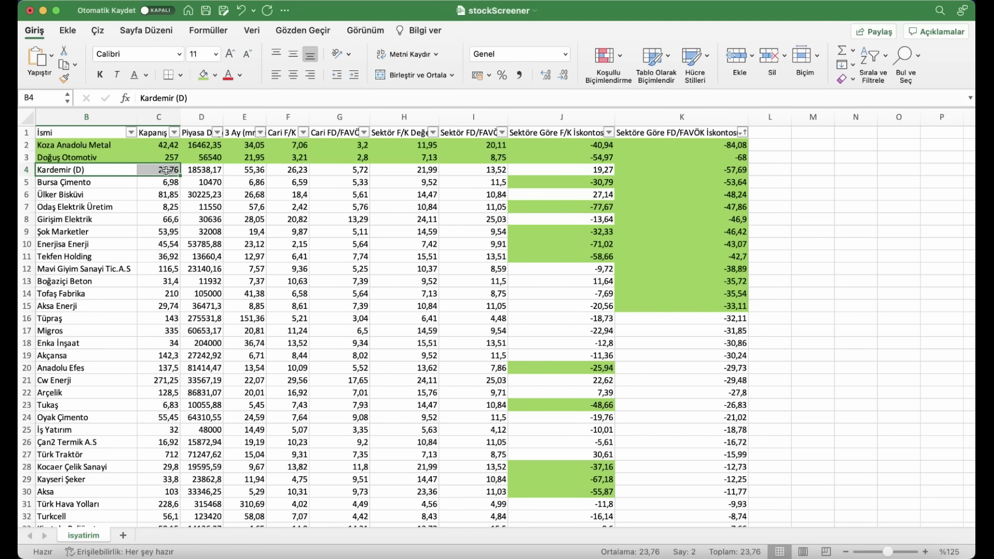
{"action": "left_click", "coordinate": [287, 182]}
{"action": "left_click_drag", "start_coordinate": [104, 184], "coordinate": [441, 182]}
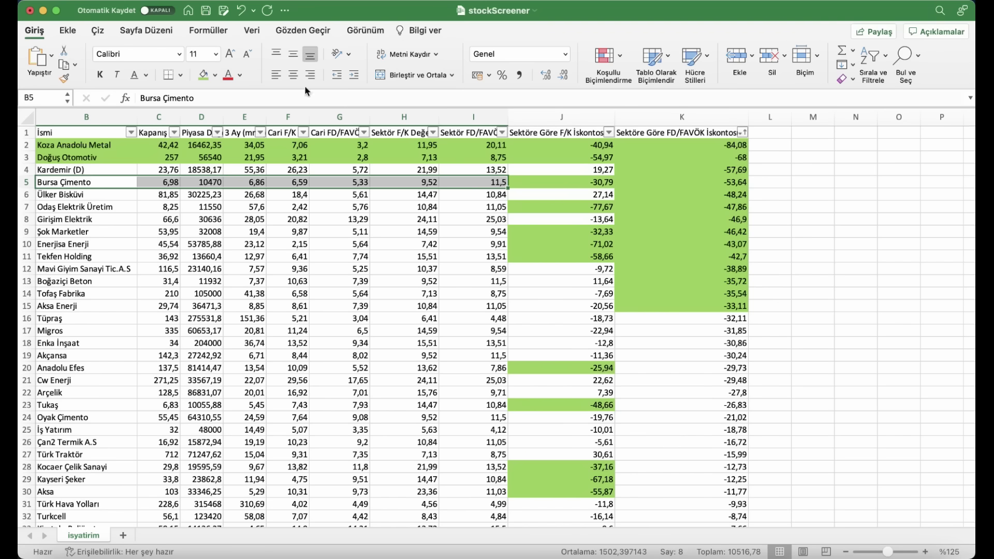
{"action": "left_click", "coordinate": [202, 77]}
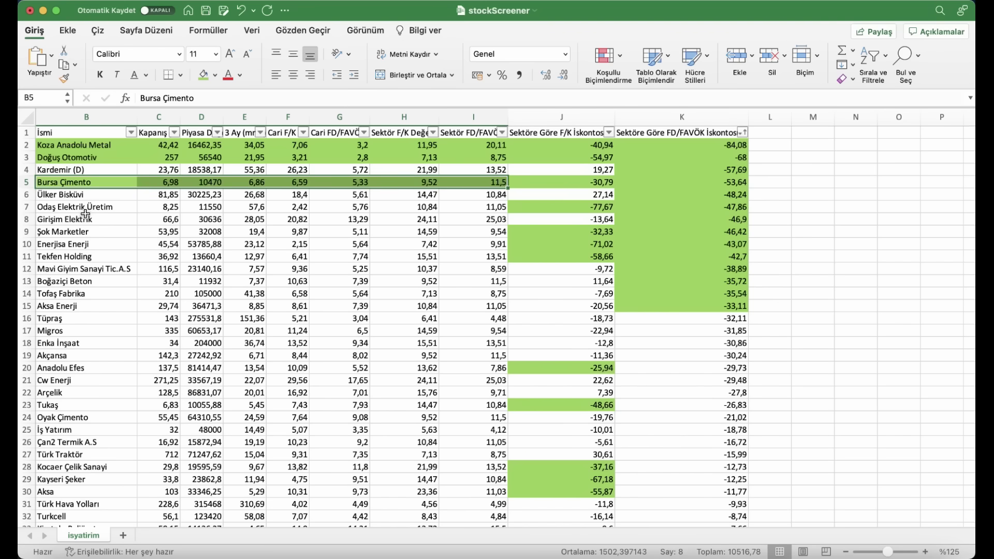
- Fill columns B to I of the Odaş Elektrik Üretim and Şok Marketler rows with light green
{"action": "left_click_drag", "start_coordinate": [79, 209], "coordinate": [469, 207]}
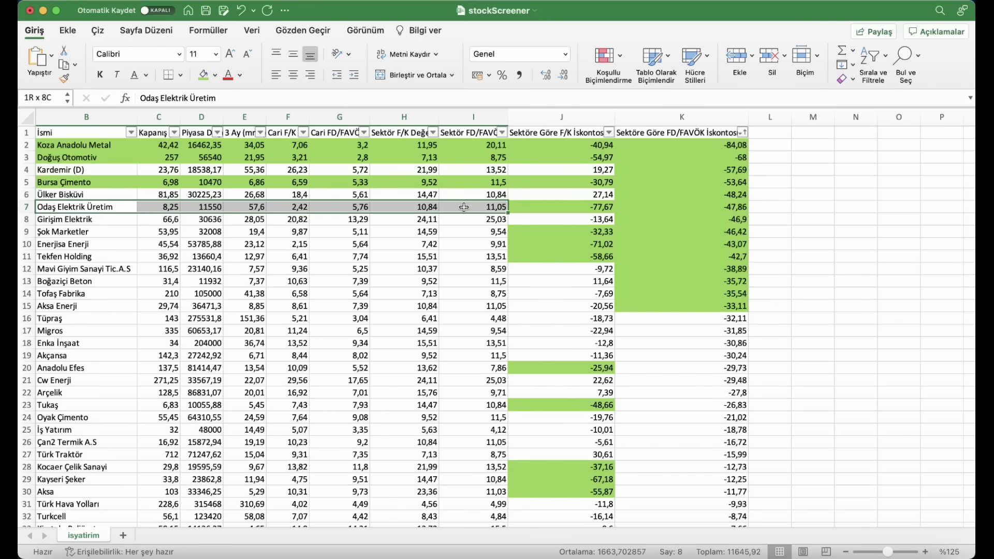
{"action": "left_click", "coordinate": [203, 76]}
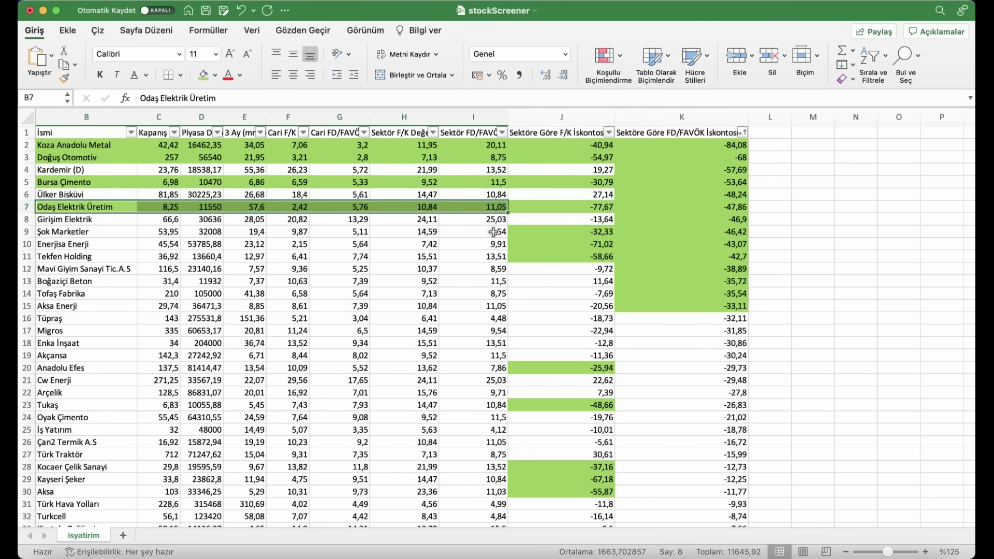
{"action": "left_click_drag", "start_coordinate": [478, 233], "coordinate": [77, 233]}
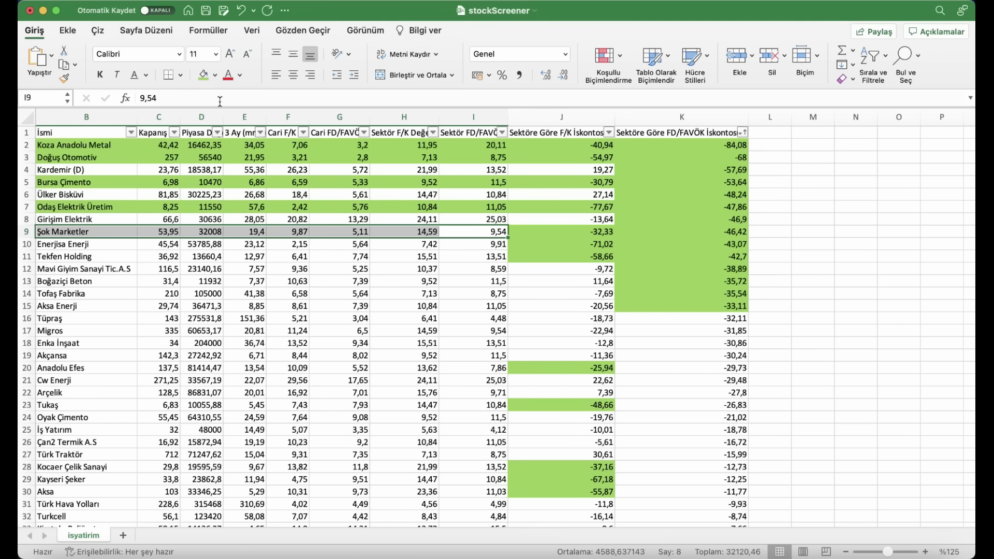
{"action": "left_click", "coordinate": [204, 76]}
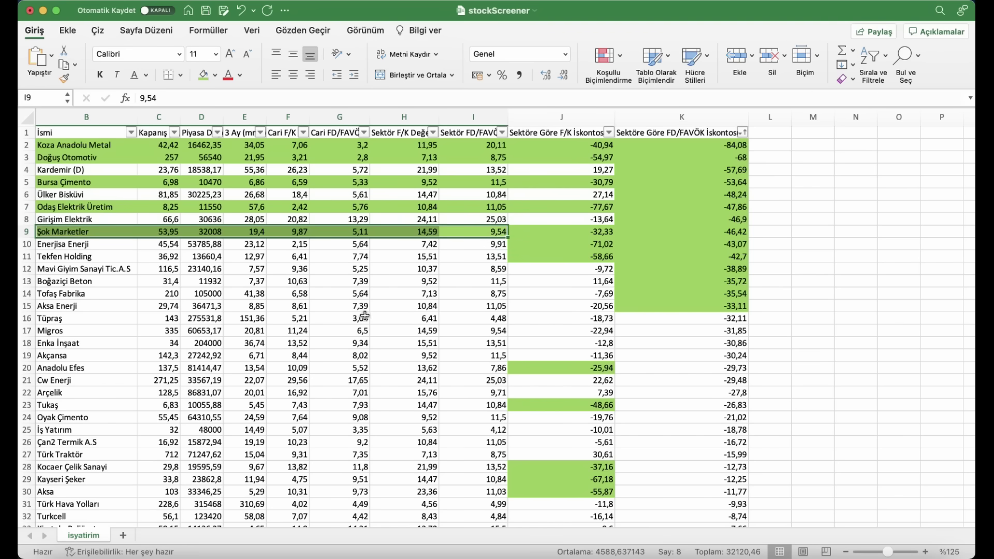
{"action": "left_click", "coordinate": [460, 271]}
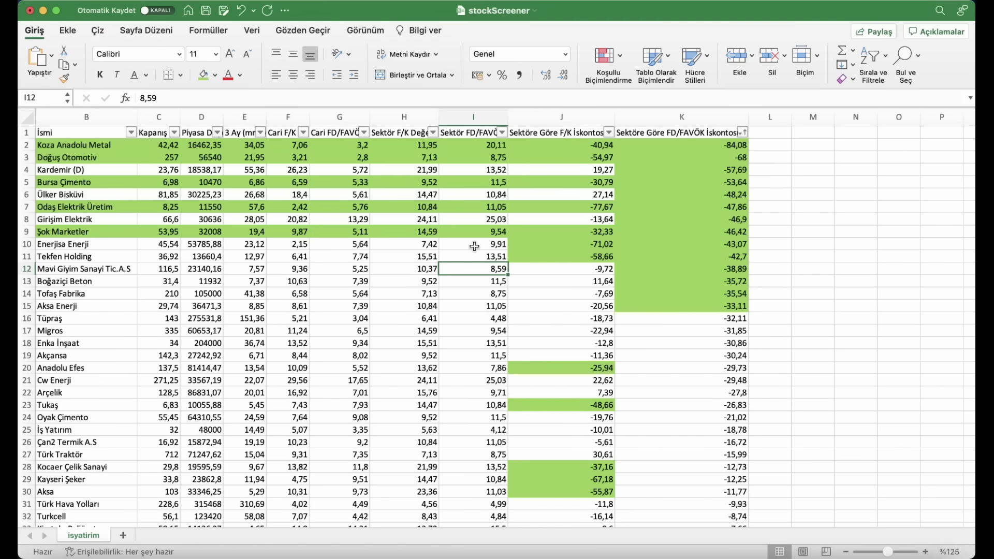
- Fill columns B to I of the Enerjisa Enerji and Tekfen Holding rows with light green
{"action": "left_click_drag", "start_coordinate": [475, 246], "coordinate": [109, 241]}
{"action": "left_click", "coordinate": [214, 75]}
{"action": "left_click", "coordinate": [207, 75]}
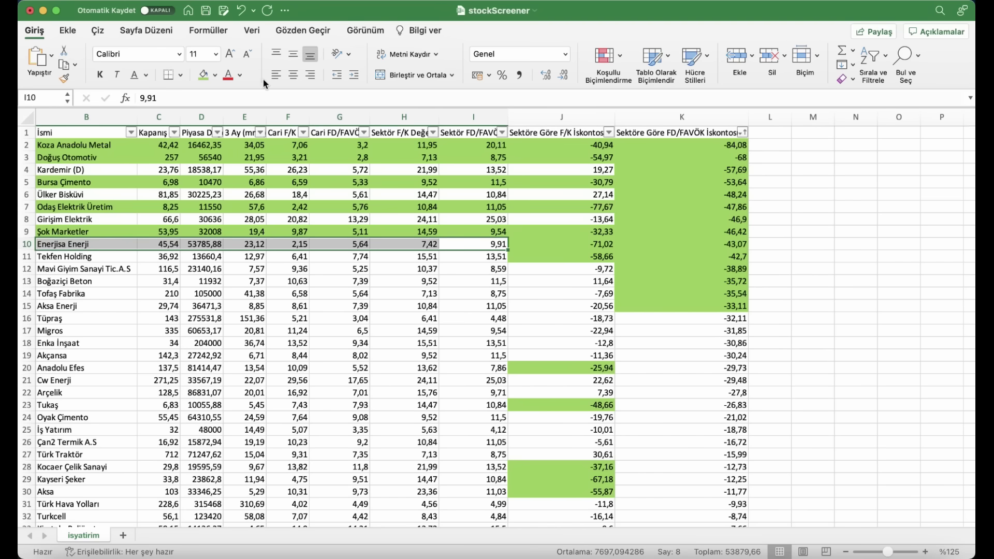
{"action": "left_click", "coordinate": [204, 75]}
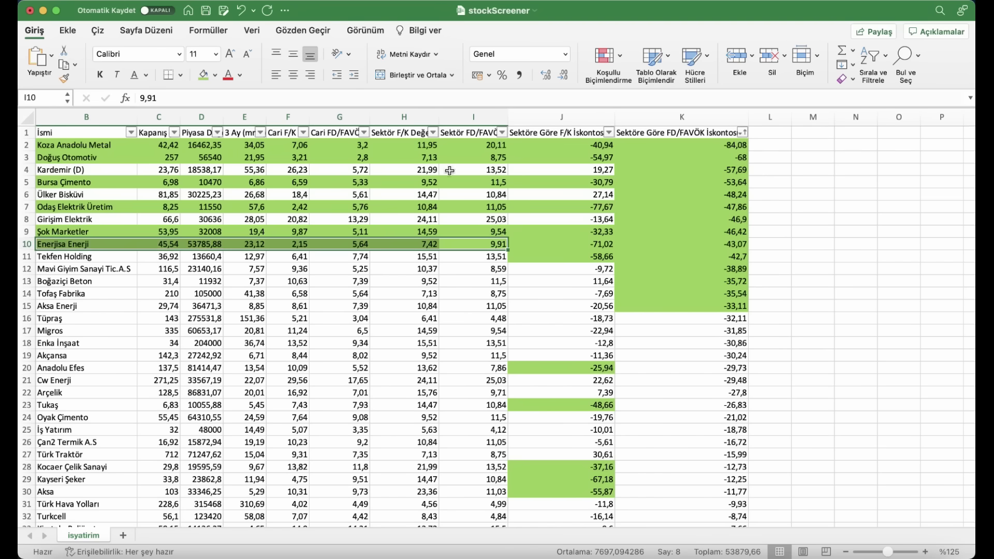
{"action": "left_click", "coordinate": [579, 246]}
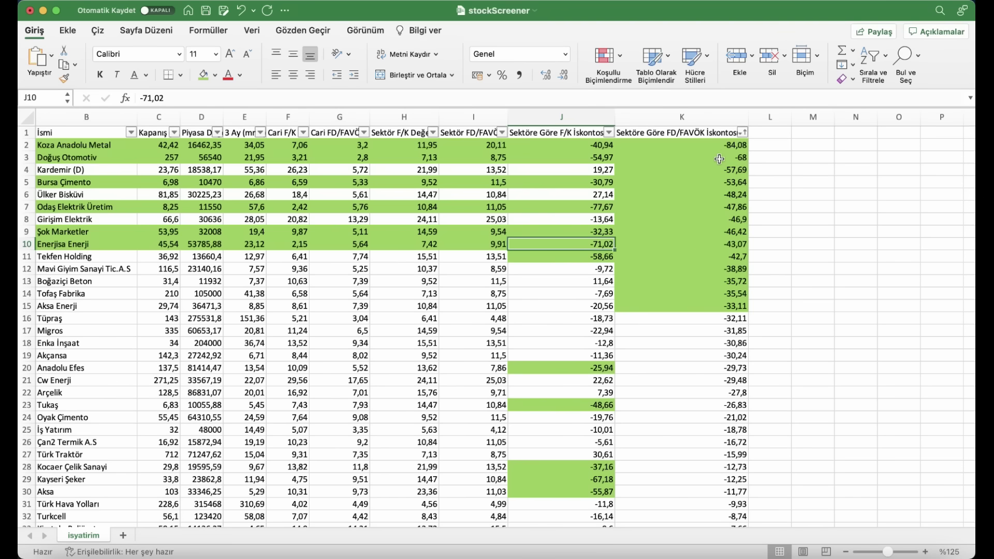
{"action": "left_click", "coordinate": [703, 248]}
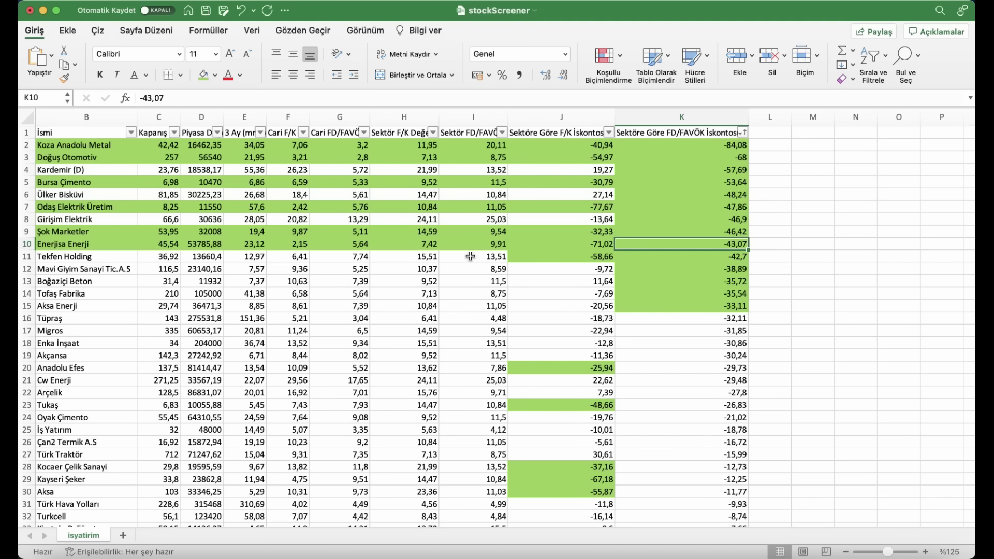
{"action": "left_click_drag", "start_coordinate": [470, 257], "coordinate": [95, 256]}
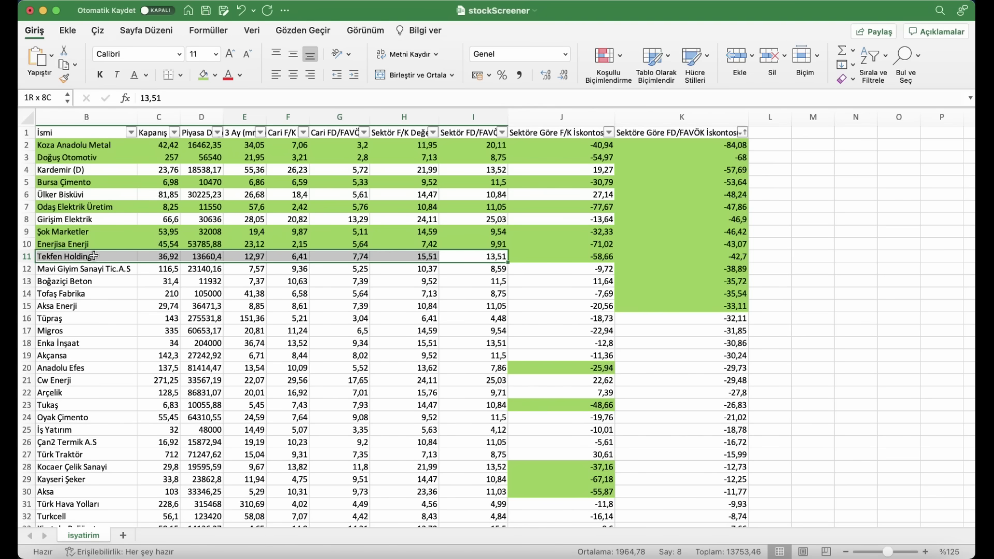
{"action": "left_click", "coordinate": [204, 77]}
{"action": "left_click", "coordinate": [350, 230]}
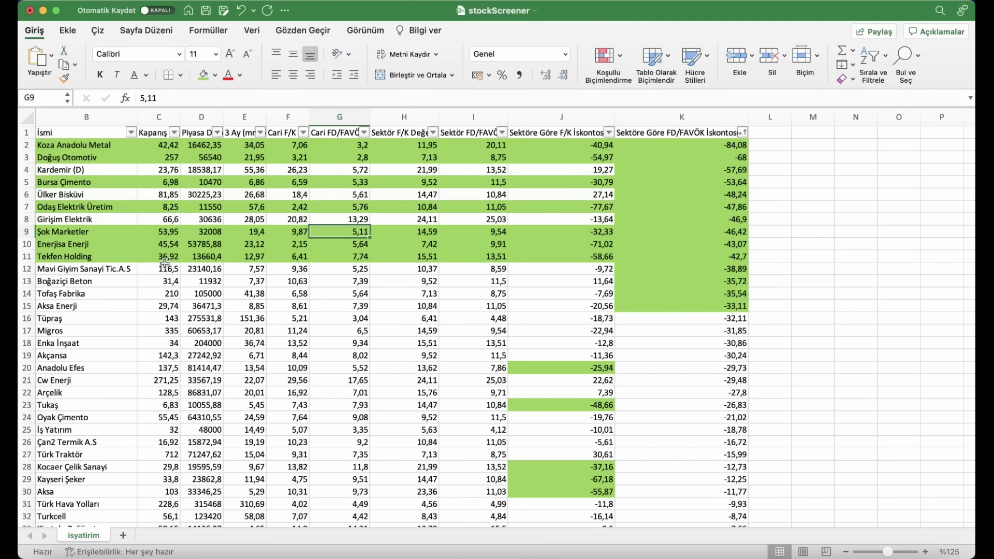
- Review Tekfen Holding's Cari F/K, its sector F/K and FD/FAVÖK multiples, and its F/K discount to the sector
{"action": "left_click", "coordinate": [73, 257]}
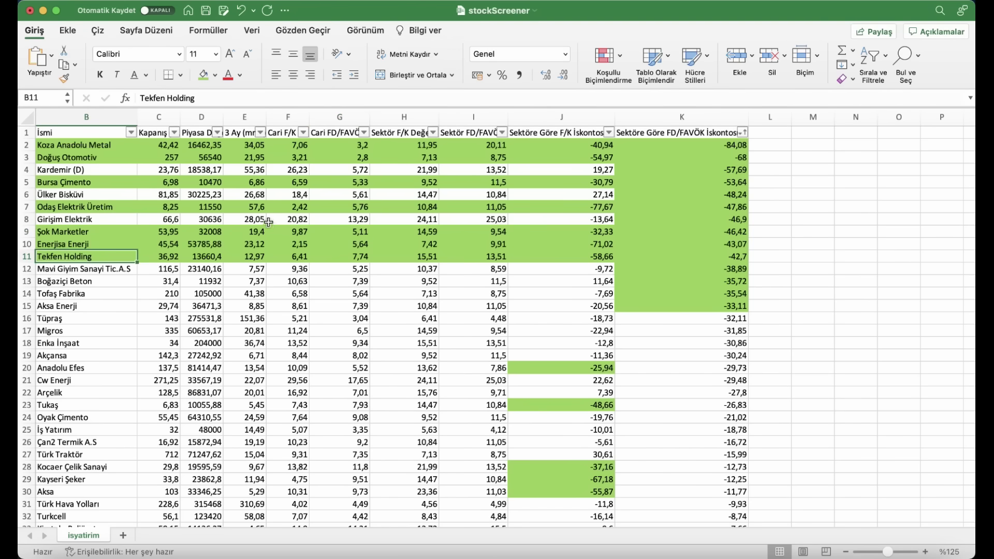
{"action": "left_click", "coordinate": [298, 259]}
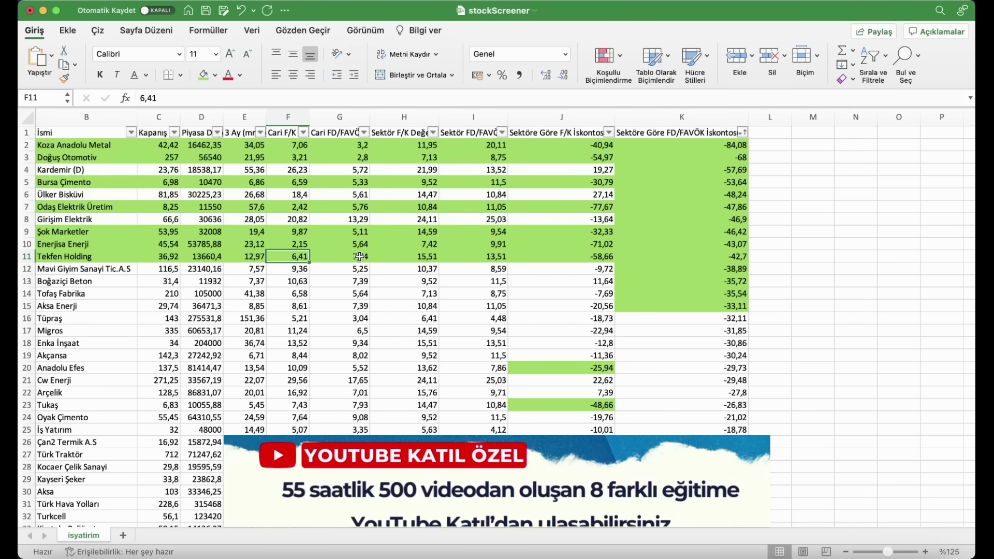
{"action": "left_click", "coordinate": [424, 258]}
{"action": "left_click", "coordinate": [466, 258]}
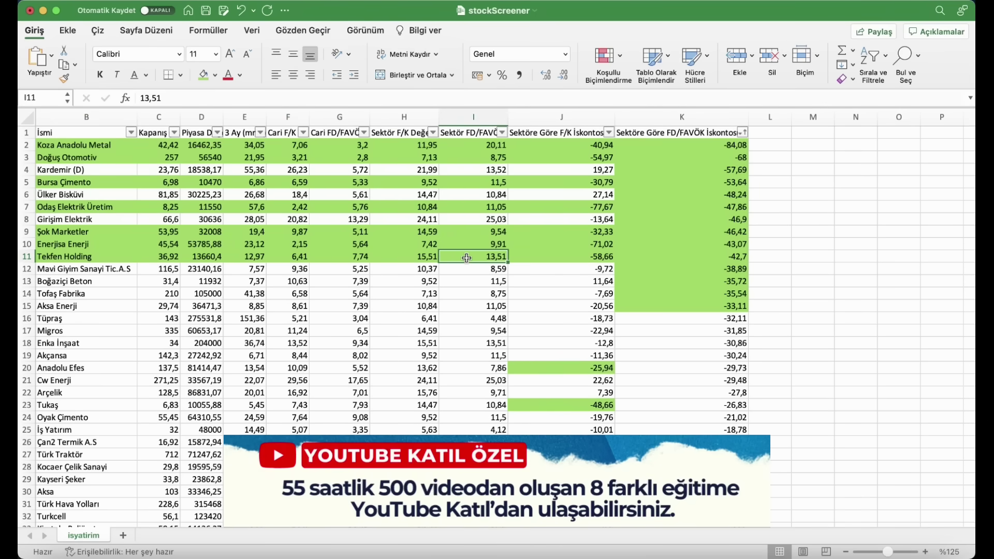
{"action": "left_click", "coordinate": [540, 253]}
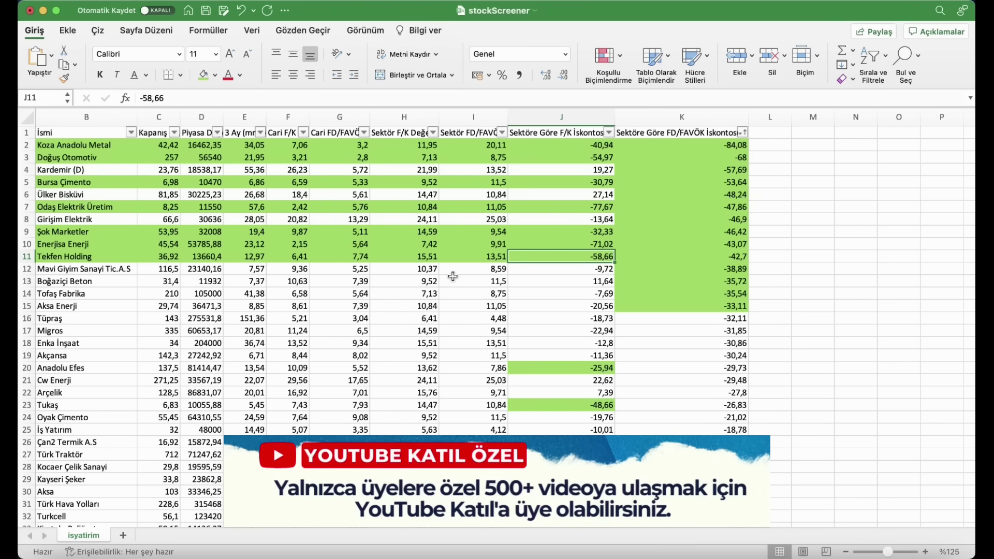
- Switch to the Chrome browser window and show the Yatırım 101 YouTube channel page
{"action": "key", "text": "ctrl+Up"}
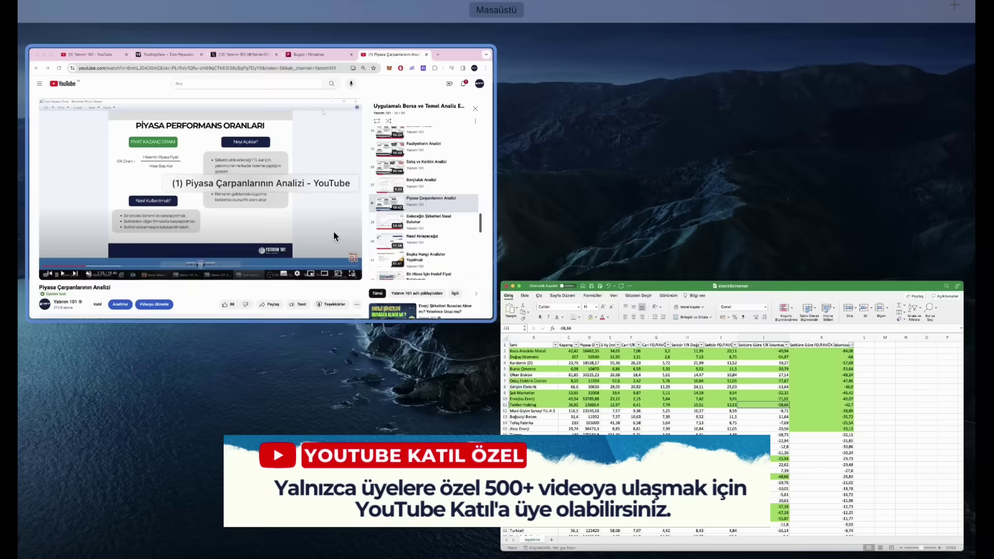
{"action": "left_click", "coordinate": [334, 237]}
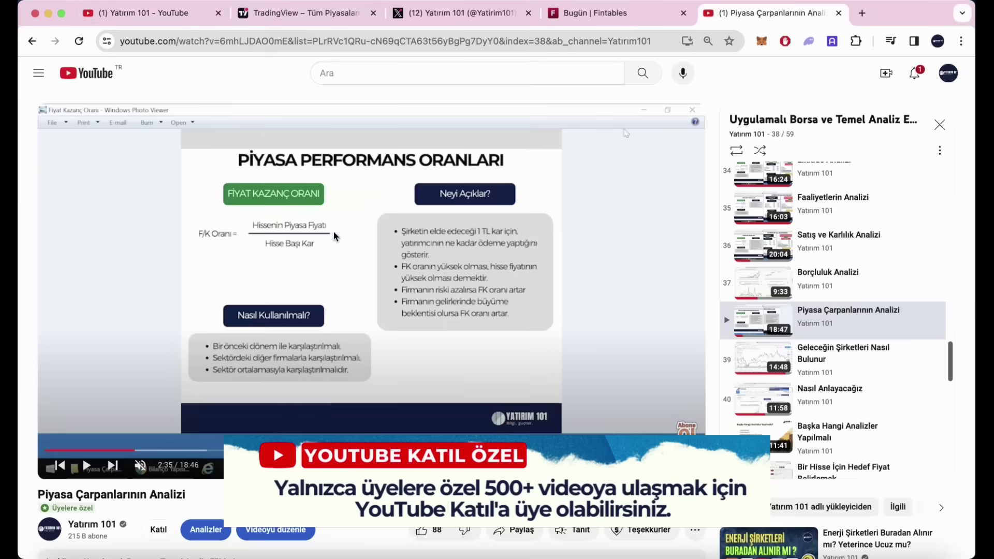
{"action": "left_click", "coordinate": [191, 18]}
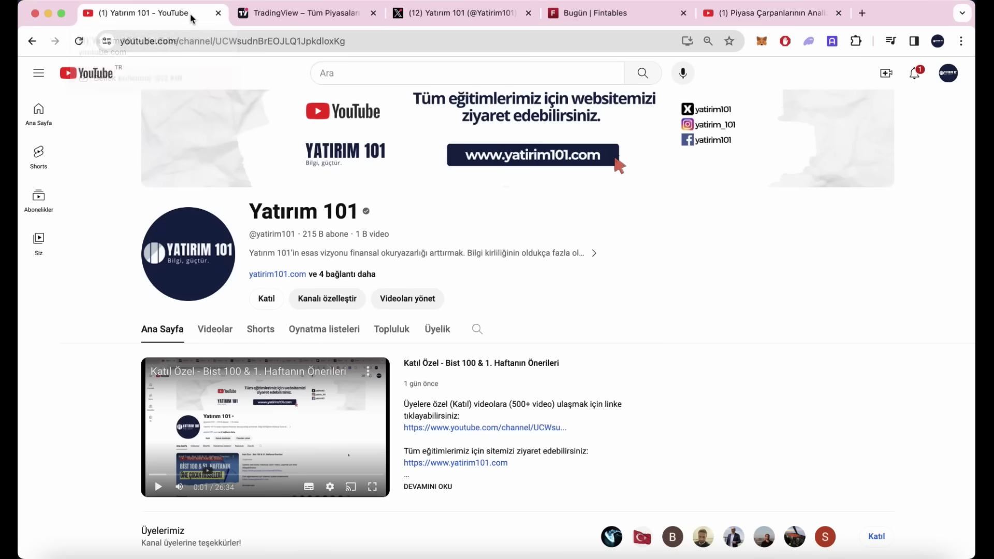